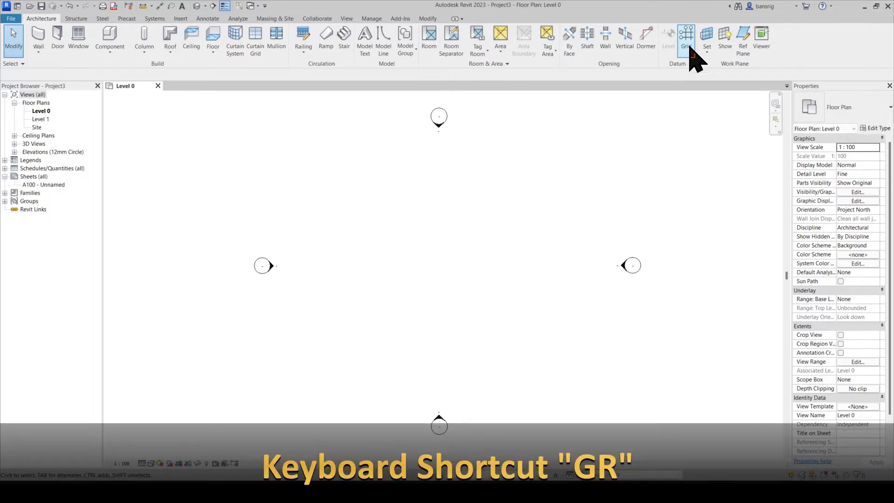
# Draw a vertical grid line on the Level 0 plan with the GR tool
pyautogui.press('g')
pyautogui.press('r')
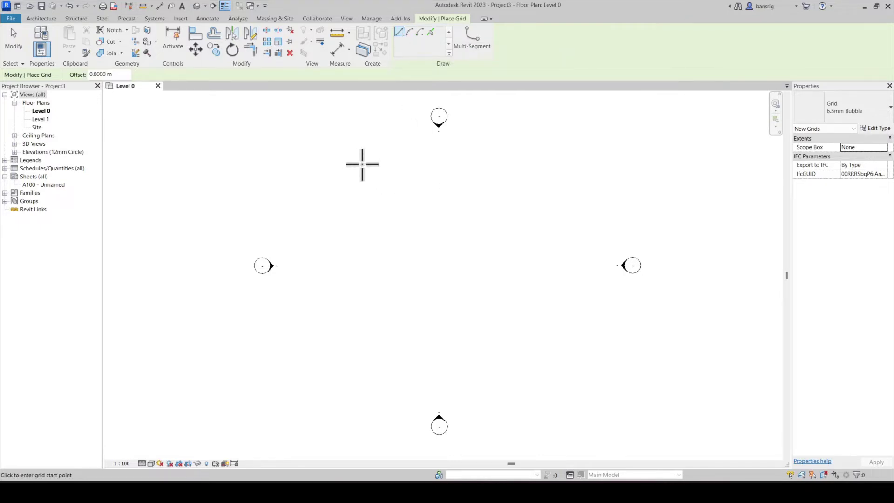
pyautogui.click(377, 168)
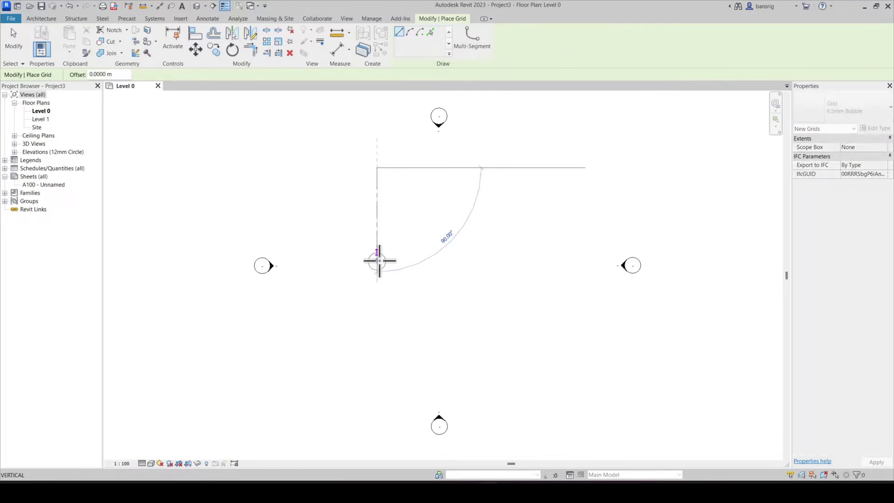
pyautogui.click(377, 382)
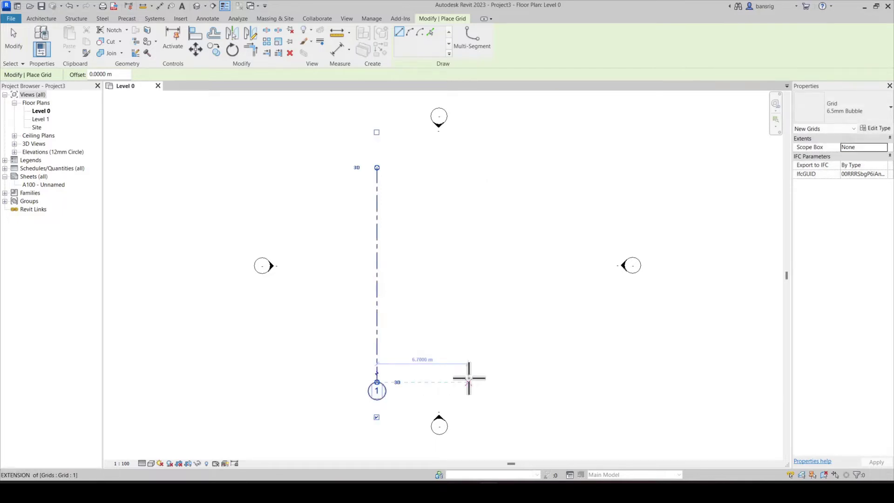
pyautogui.press('Escape')
pyautogui.press('Escape')
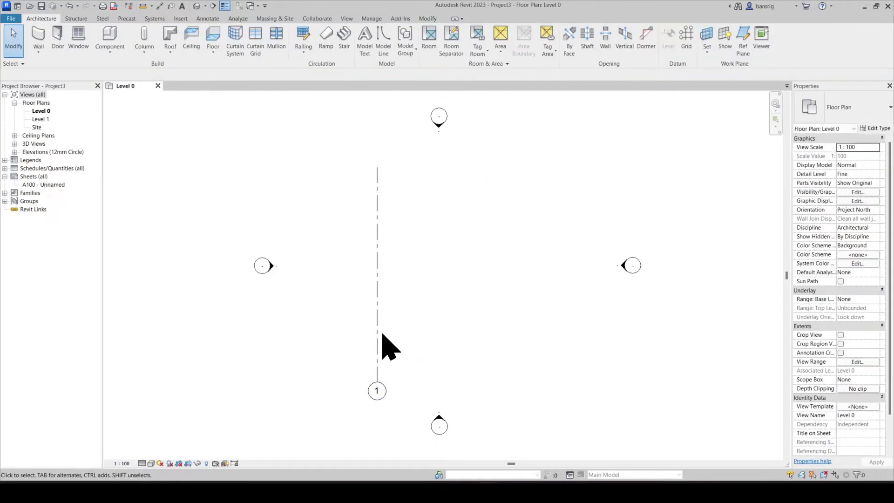
# Rename the new grid from 1 to A
pyautogui.click(378, 345)
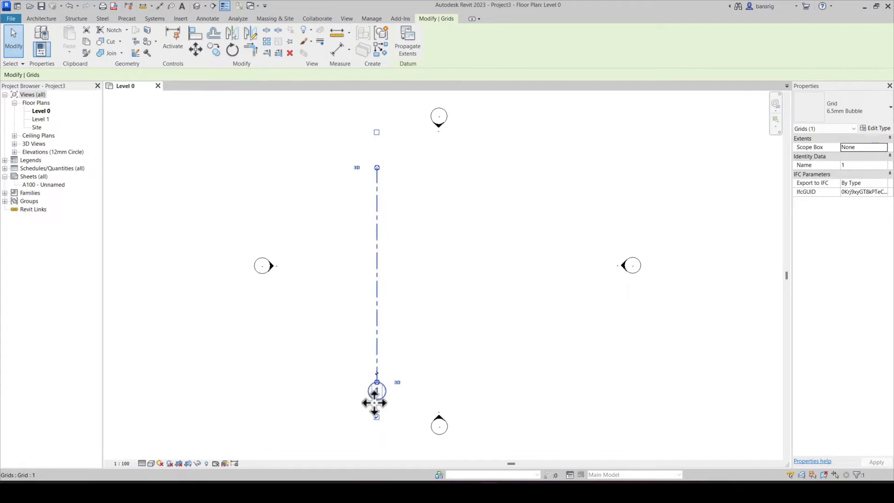
pyautogui.click(856, 165)
pyautogui.write('a')
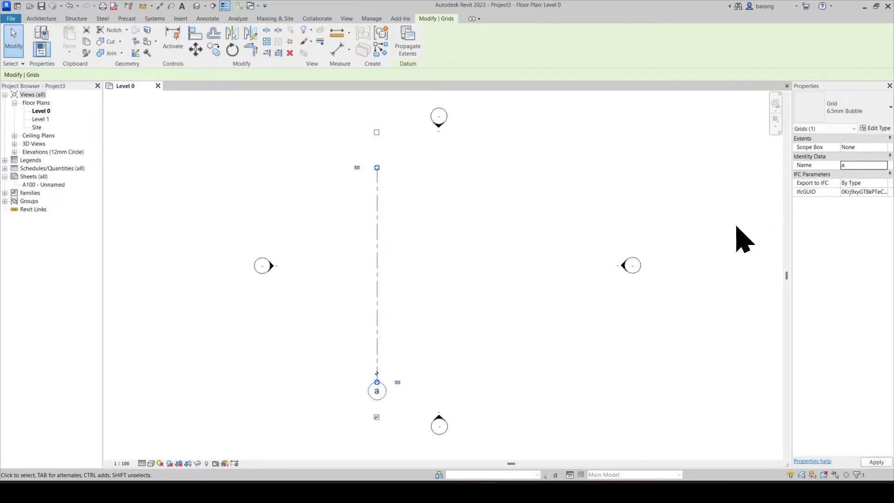
pyautogui.click(378, 393)
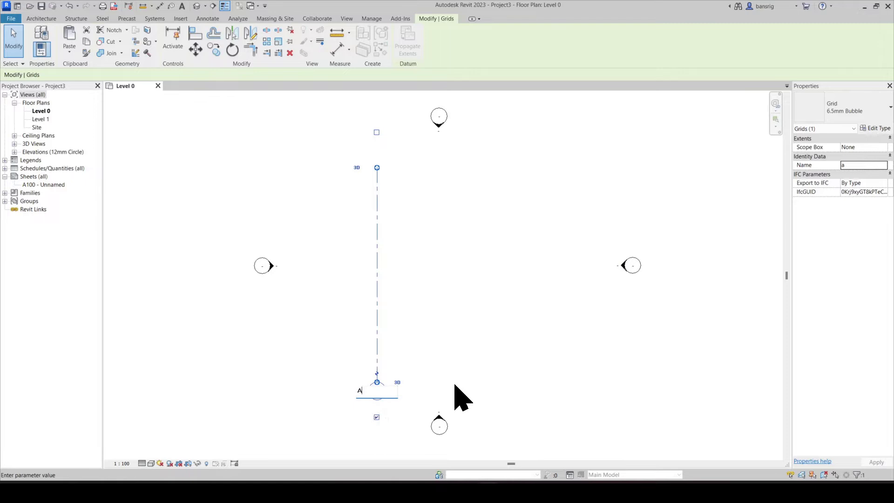
pyautogui.write('A')
pyautogui.press('Return')
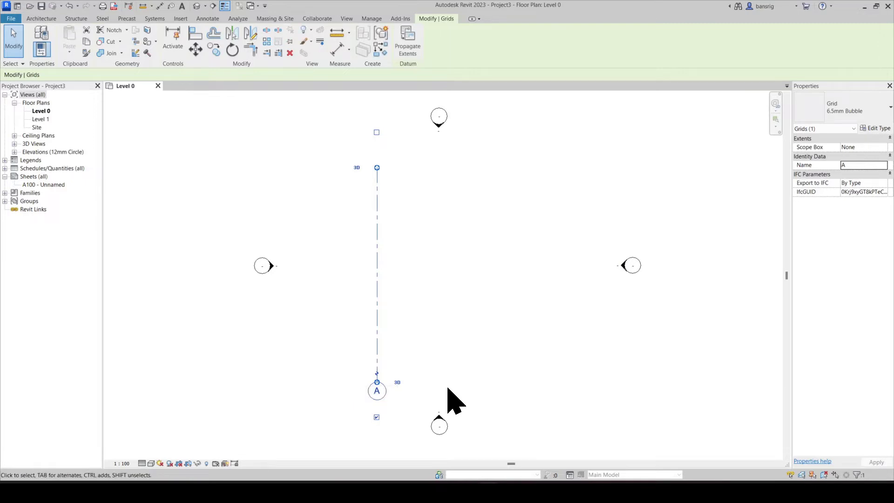
# Draw vertical grid B 5.7 m right of grid A, matching its top and bottom ends
pyautogui.click(454, 363)
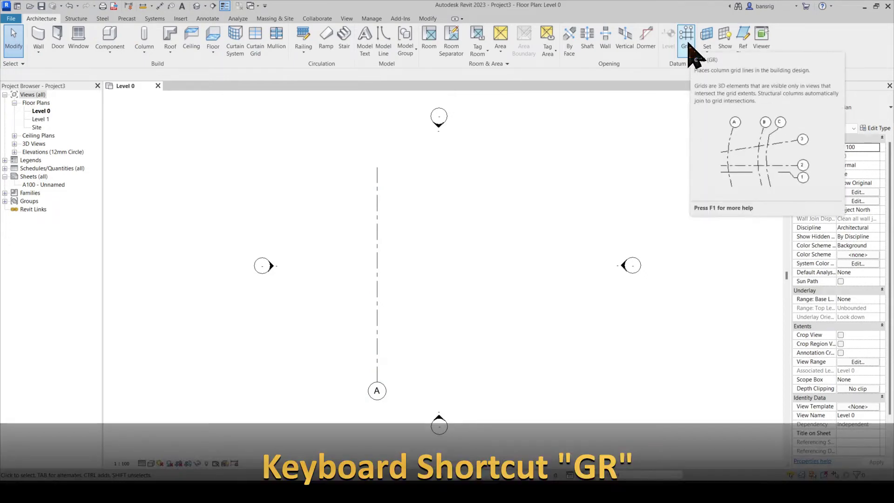
pyautogui.click(689, 44)
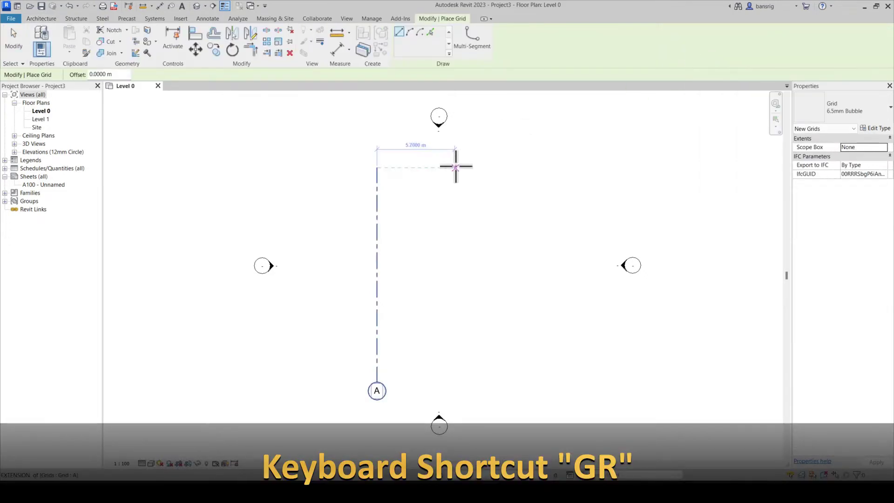
pyautogui.click(455, 168)
pyautogui.click(455, 381)
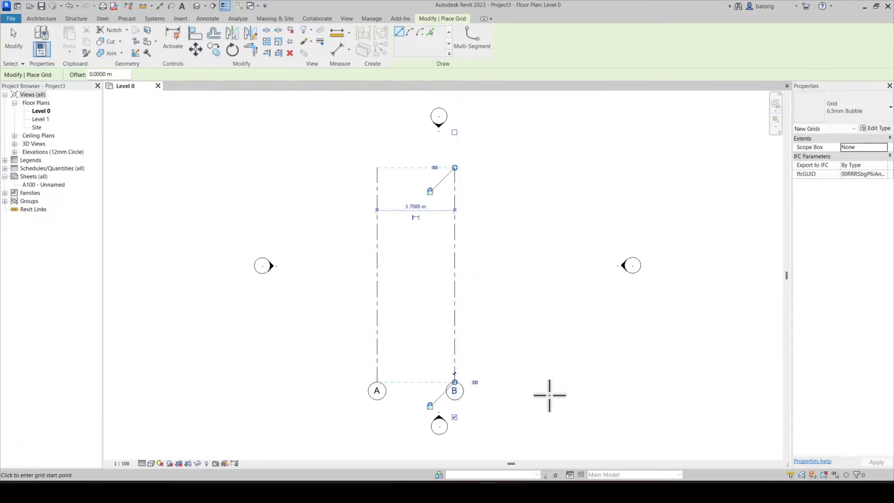
pyautogui.press('Escape')
pyautogui.press('Escape')
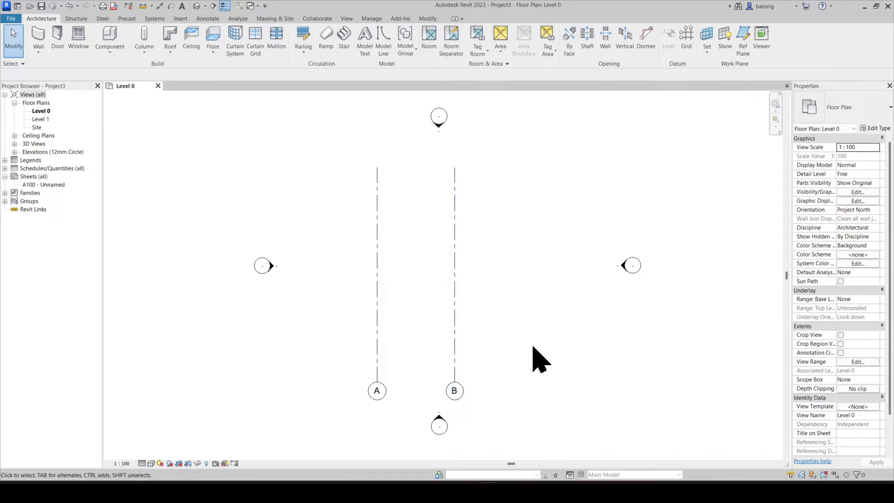
# Draw a horizontal grid across grids A and B and relabel its bubble 1
pyautogui.press('g')
pyautogui.press('r')
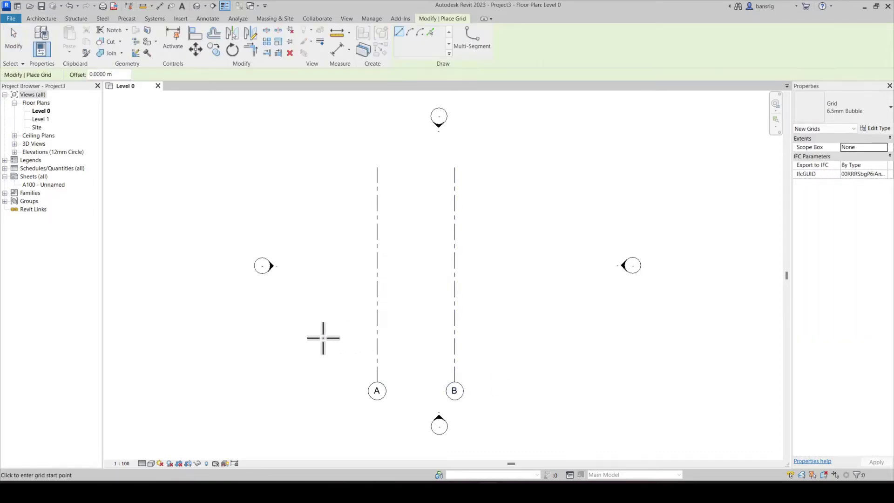
pyautogui.click(323, 338)
pyautogui.click(516, 338)
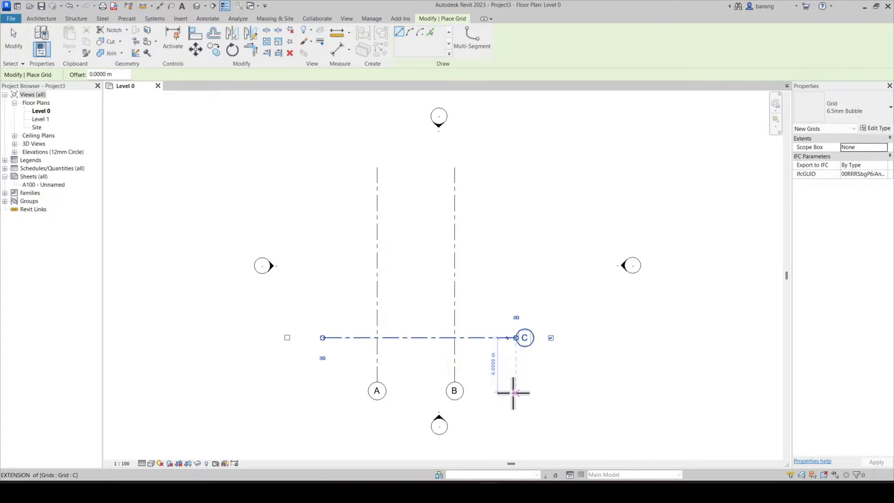
pyautogui.press('Escape')
pyautogui.press('Escape')
pyautogui.click(484, 338)
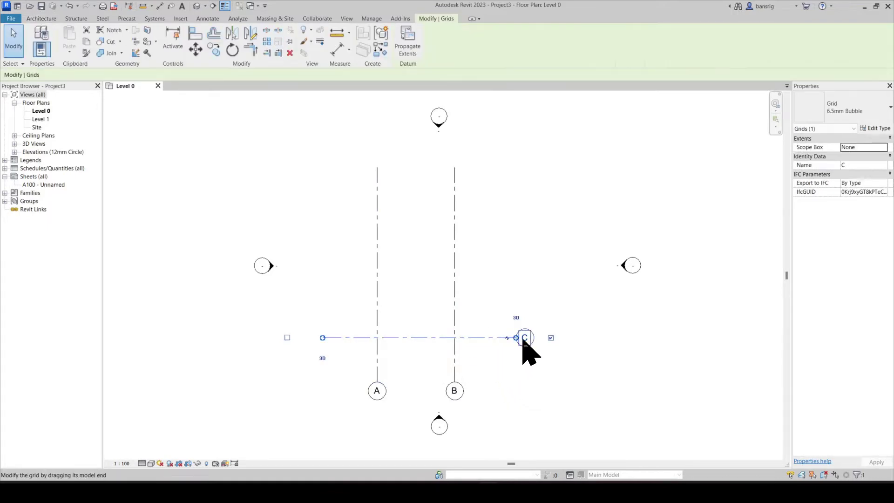
pyautogui.click(524, 339)
pyautogui.write('1')
pyautogui.press('Return')
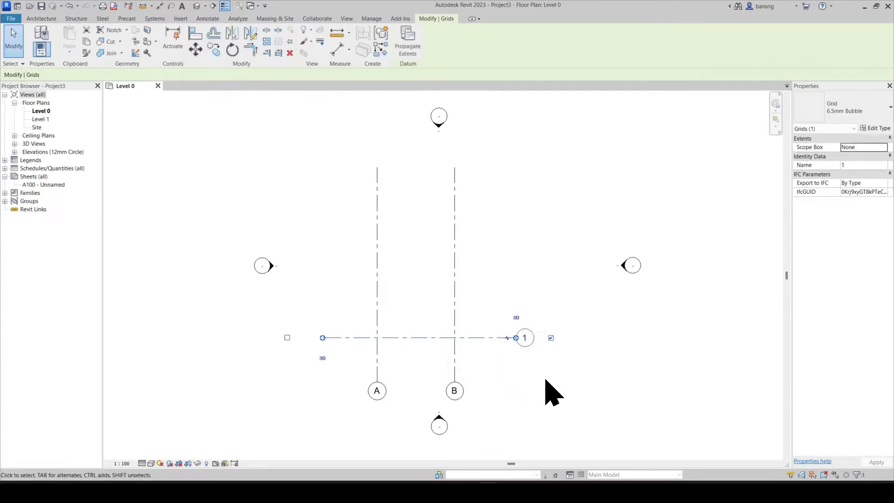
pyautogui.press('Escape')
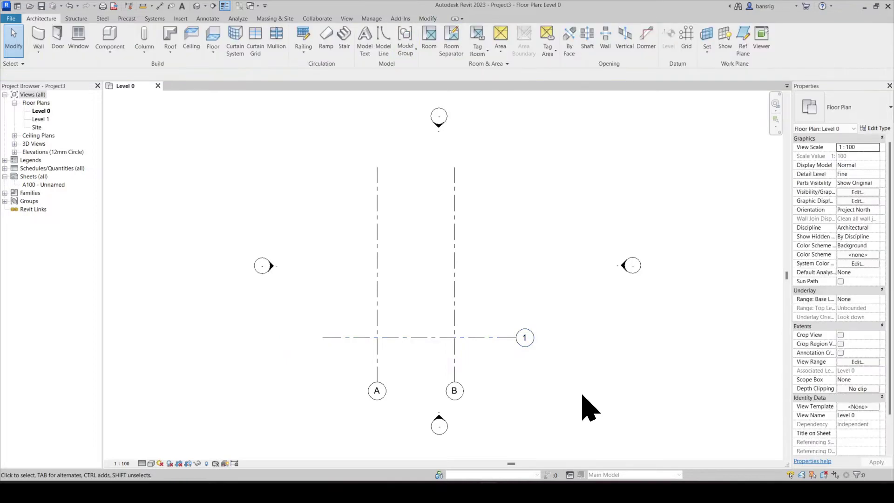
# Draw horizontal grids 2 and 3 above grid 1, spaced 3.5 m apart
pyautogui.press('g')
pyautogui.press('r')
pyautogui.click(294, 289)
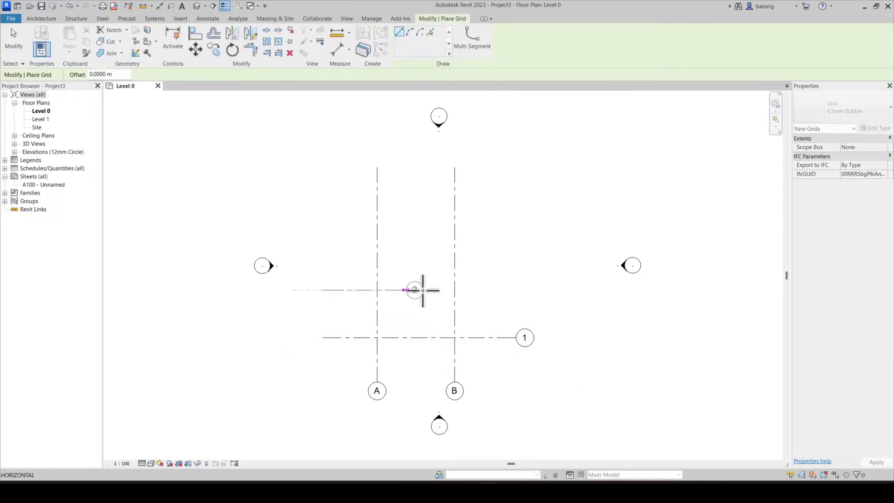
pyautogui.click(516, 290)
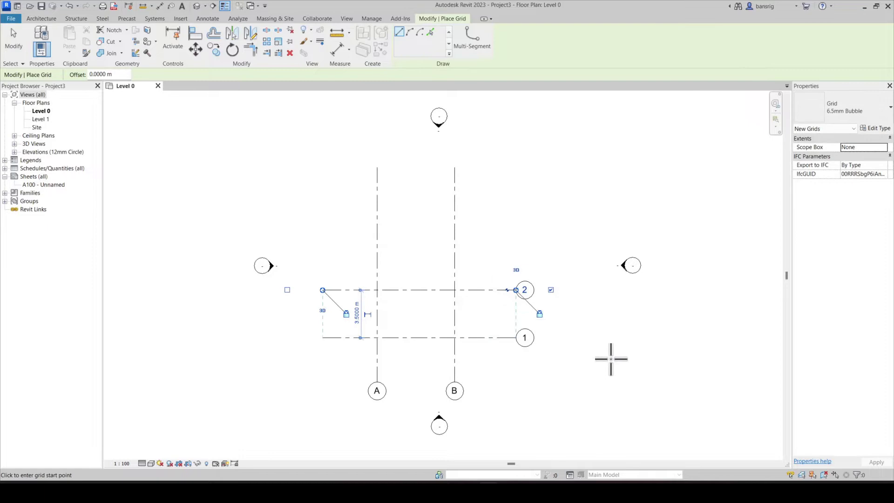
pyautogui.press('Escape')
pyautogui.press('Escape')
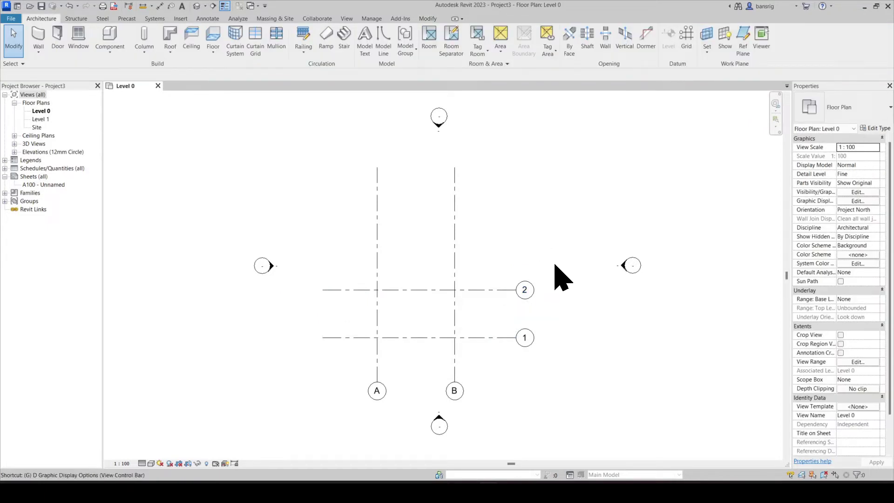
pyautogui.press('r')
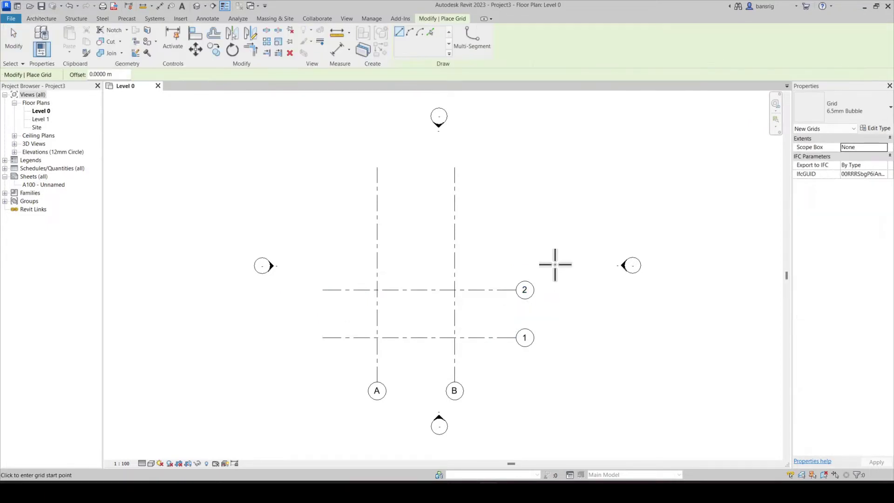
pyautogui.click(323, 244)
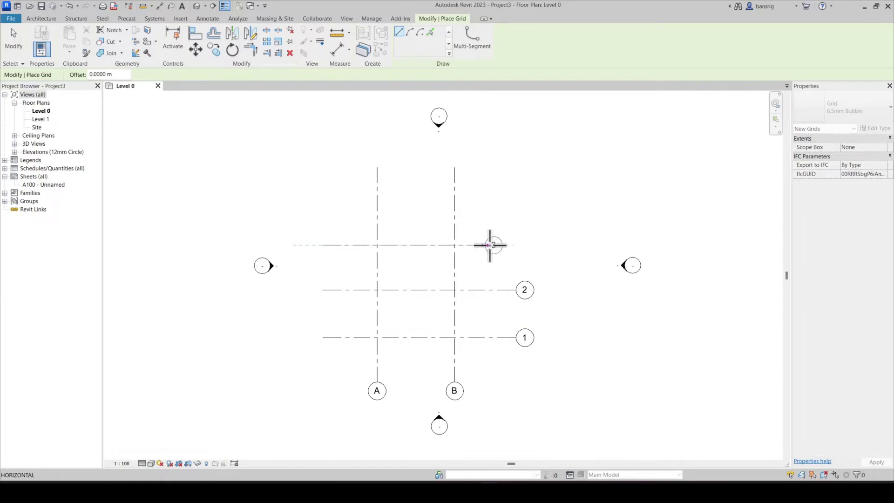
pyautogui.click(516, 245)
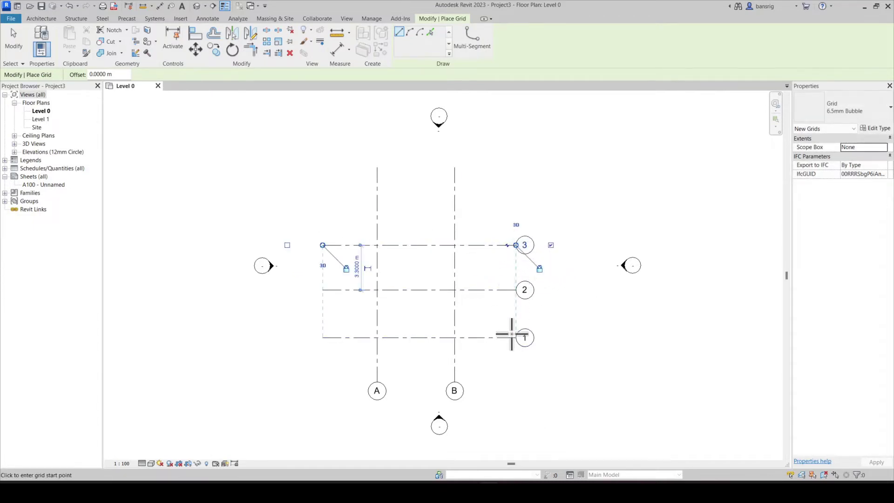
# Unlock grid 3's right end and pull it back left in line with grids 1 and 2
pyautogui.press('Escape')
pyautogui.press('Escape')
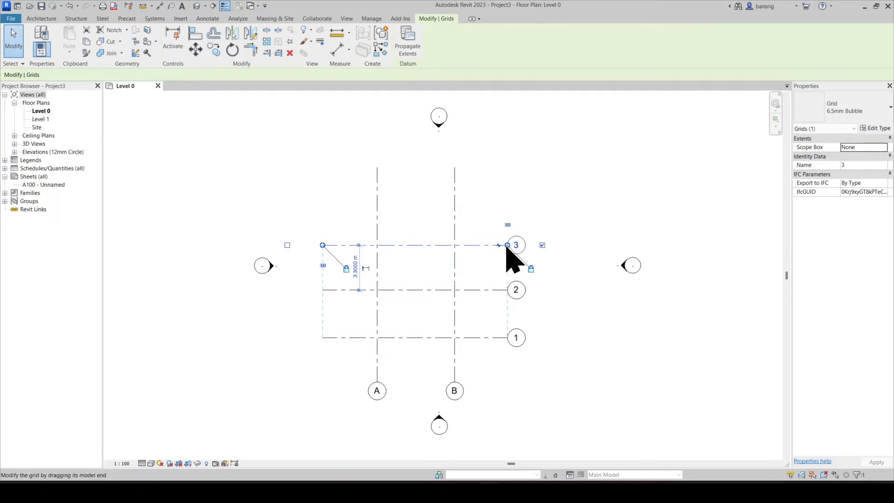
pyautogui.moveTo(507, 245); pyautogui.dragTo(551, 246)
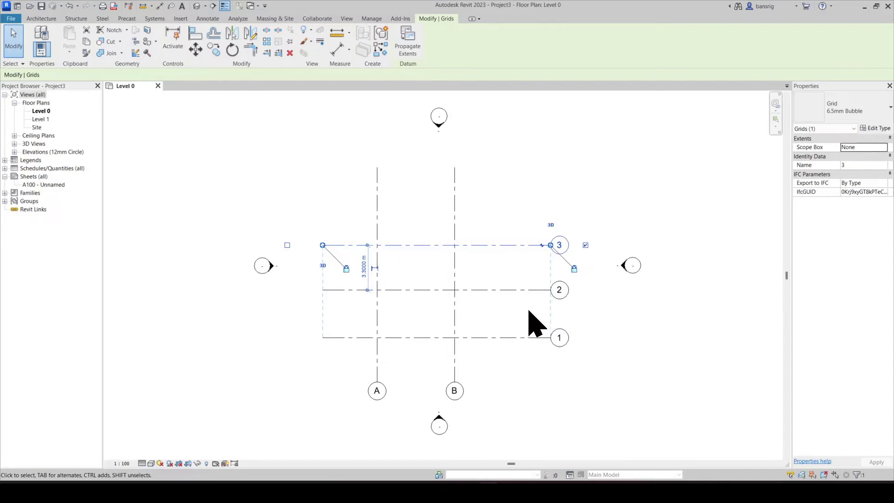
pyautogui.click(575, 269)
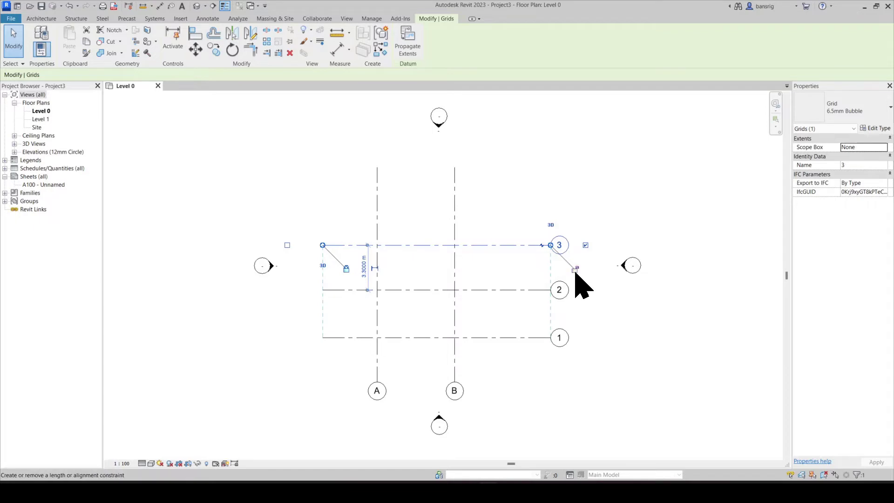
pyautogui.moveTo(551, 245)
pyautogui.mouseDown()
pyautogui.moveTo(501, 245)
pyautogui.moveTo(550, 245)
pyautogui.mouseUp()
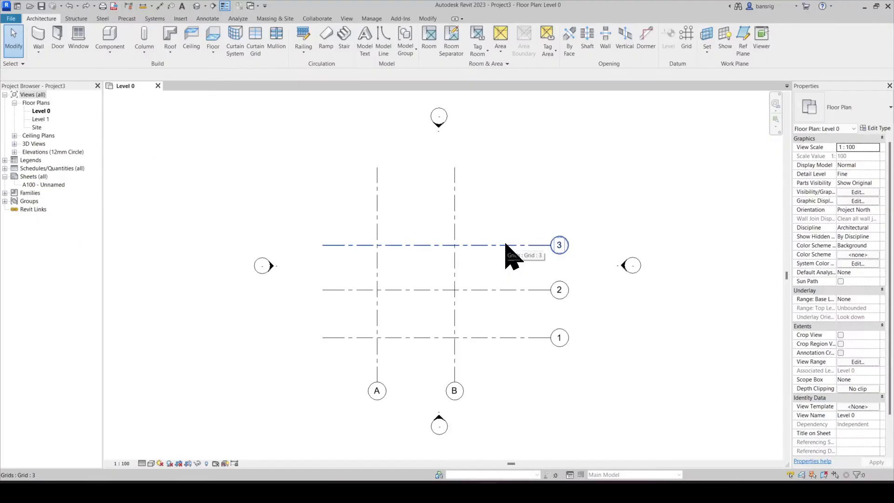
# Turn on the bubble at grid 3's left end
pyautogui.click(506, 245)
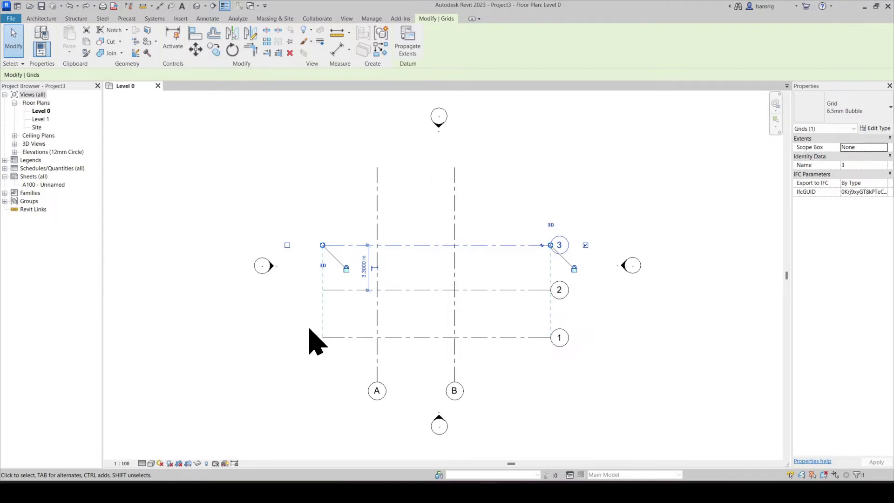
pyautogui.click(288, 245)
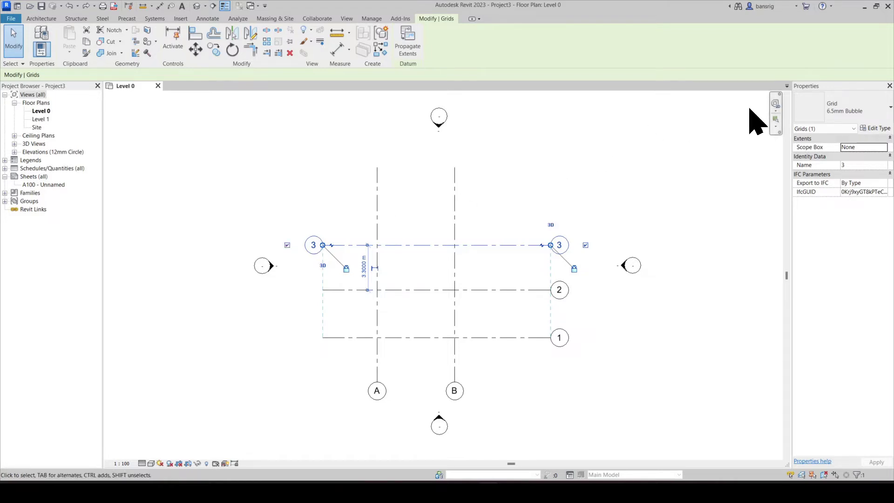
# Enable Plan View Symbols End 1 (Default) in the 6.5mm Bubble grid type properties
pyautogui.click(875, 128)
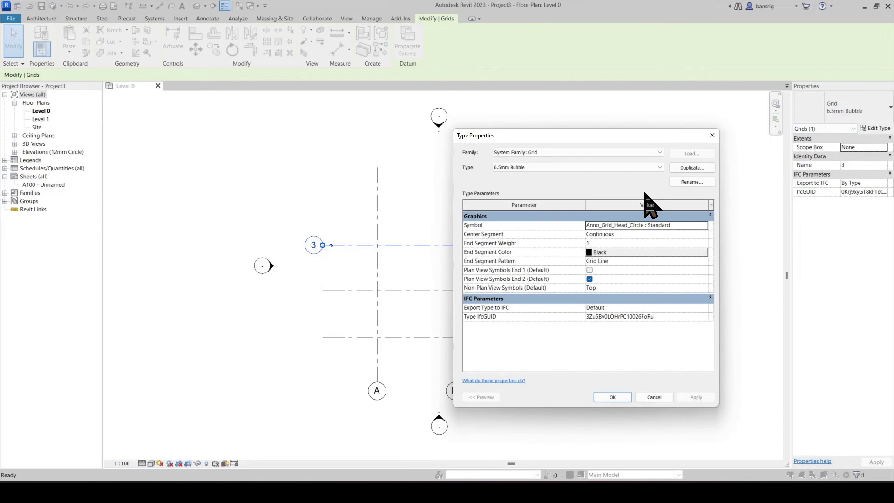
pyautogui.click(601, 271)
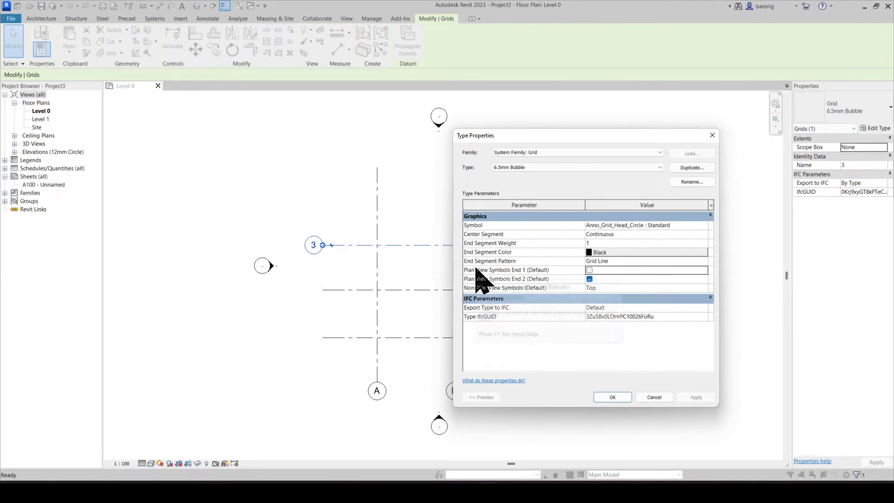
pyautogui.click(590, 271)
pyautogui.click(604, 397)
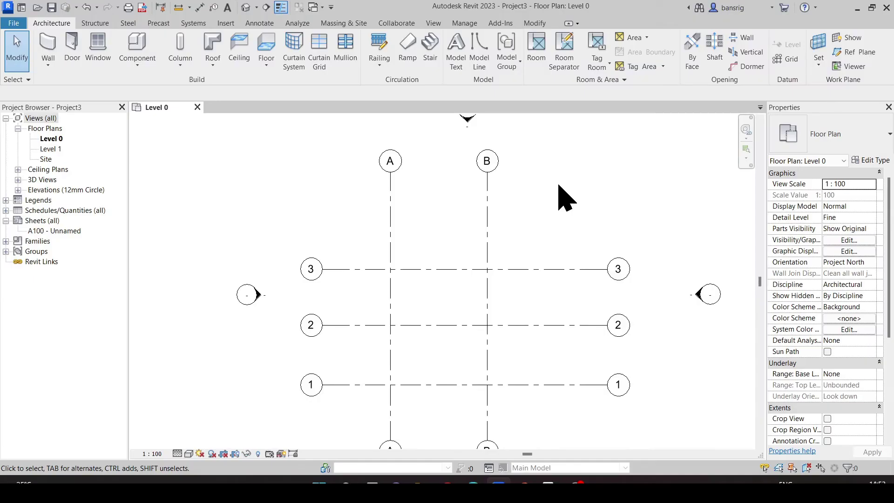
# Create grid 4 by picking grid 3 with a 1 m offset above it
pyautogui.click(786, 59)
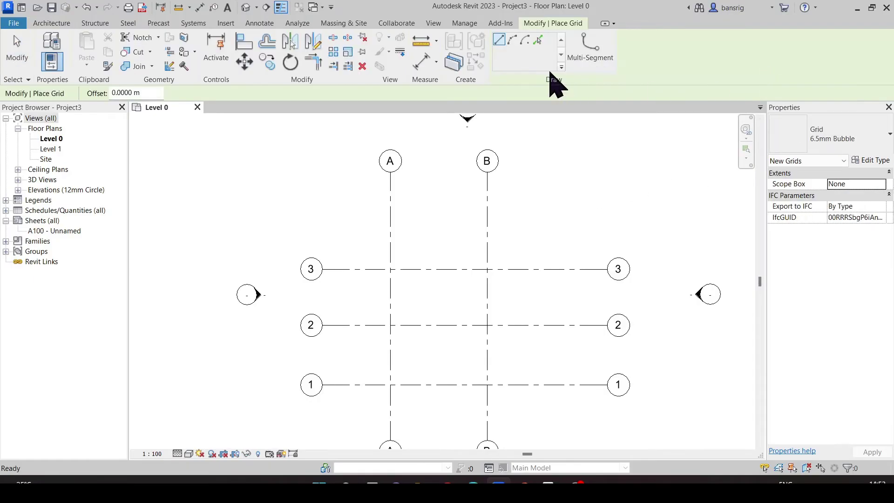
pyautogui.click(538, 41)
pyautogui.doubleClick(128, 93)
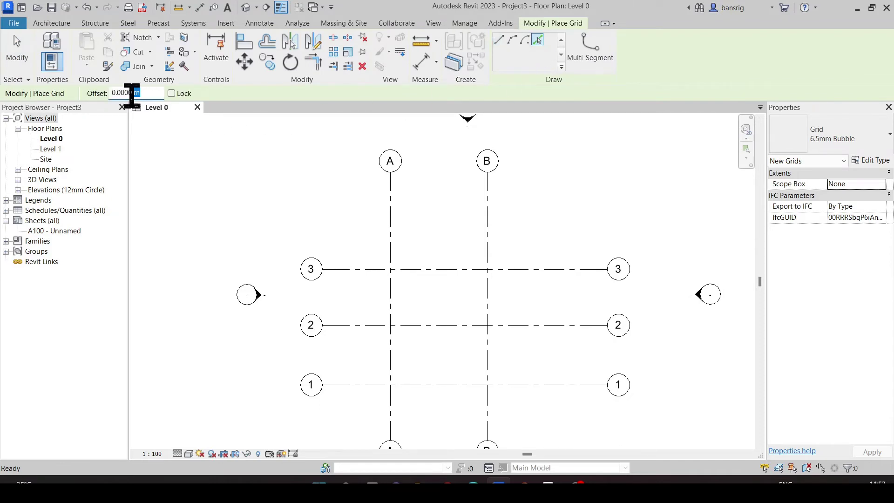
pyautogui.write('1')
pyautogui.press('Return')
pyautogui.click(371, 270)
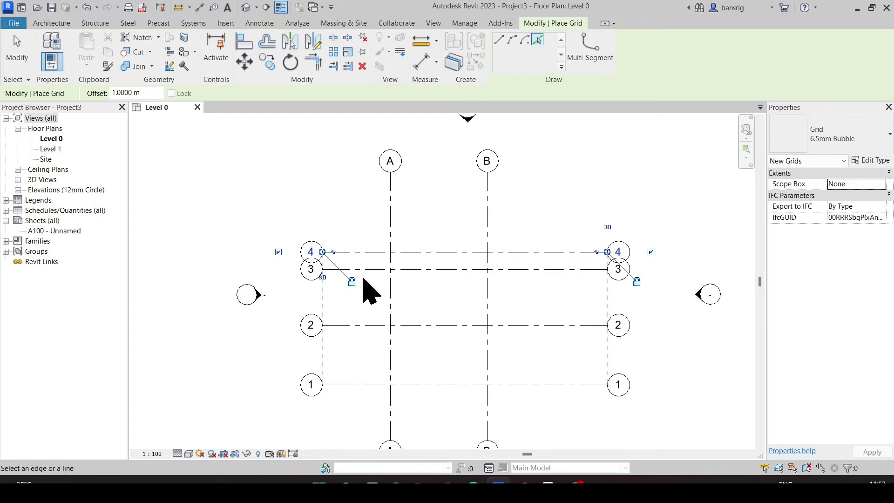
pyautogui.press('Escape')
pyautogui.press('Escape')
pyautogui.scroll(1, 362, 271)
pyautogui.scroll(2, 362, 270)
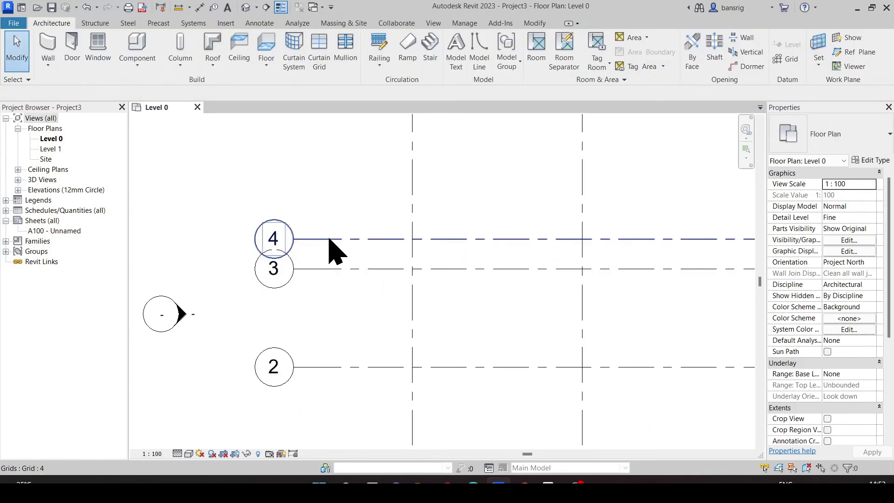
pyautogui.click(329, 239)
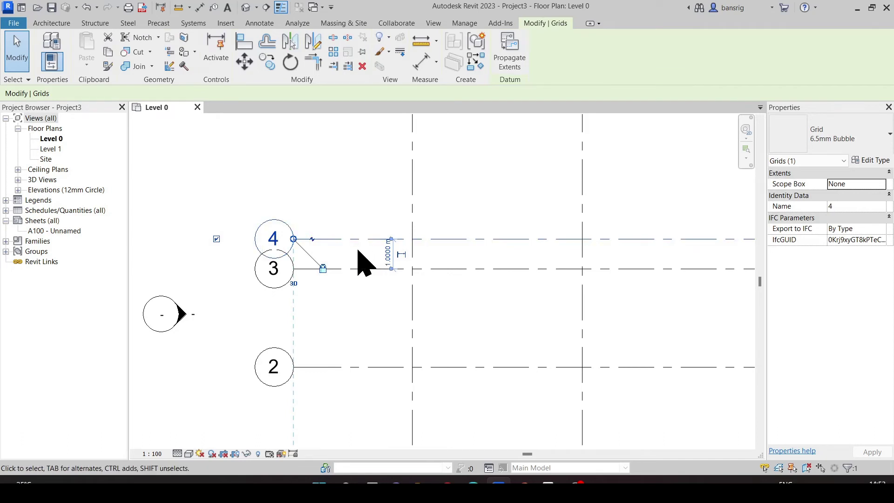
pyautogui.scroll(-1, 309, 206)
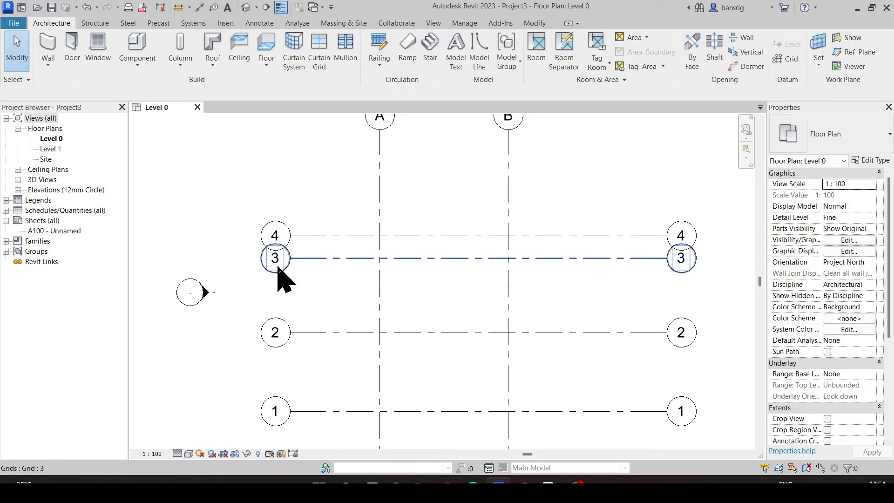
# Add elbows at both ends of grid 4, raising its bubbles above grid 3's
pyautogui.click(323, 236)
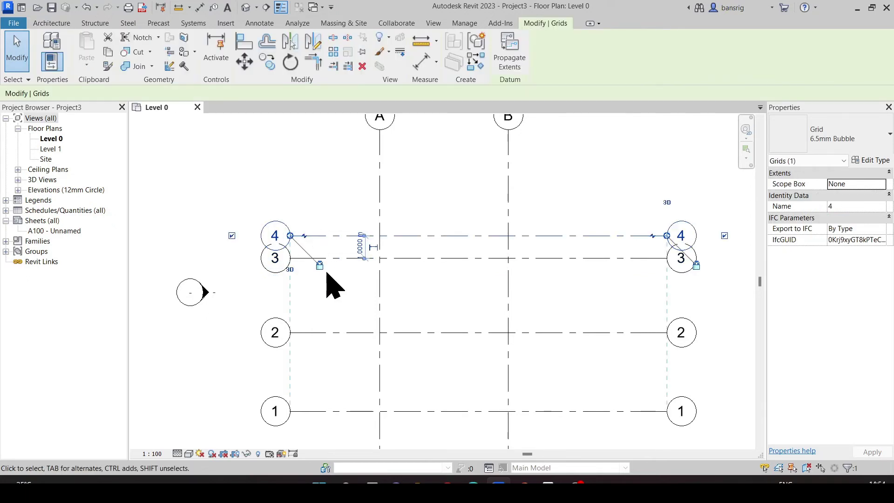
pyautogui.click(304, 236)
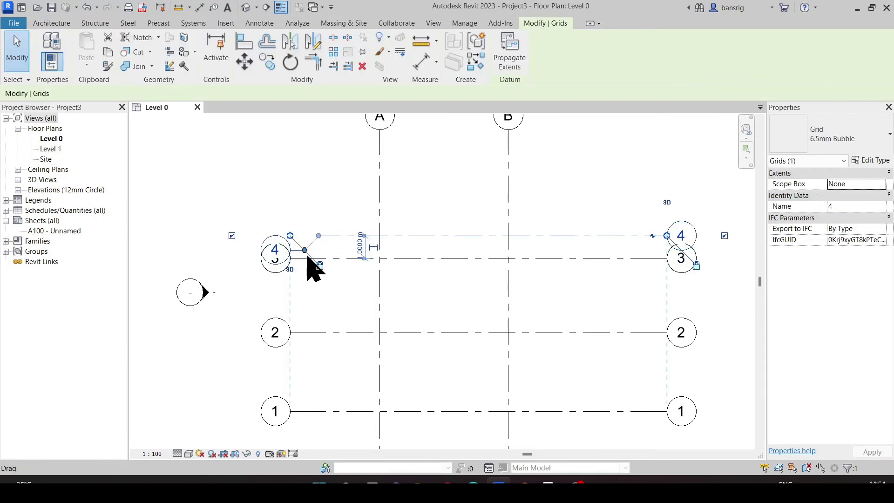
pyautogui.moveTo(305, 250); pyautogui.dragTo(305, 219)
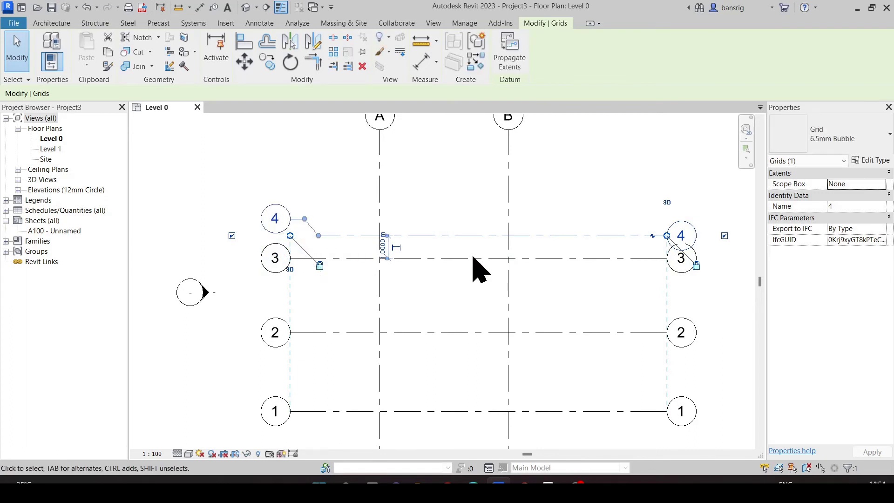
pyautogui.click(651, 236)
pyautogui.moveTo(652, 252); pyautogui.dragTo(652, 219)
pyautogui.click(619, 303)
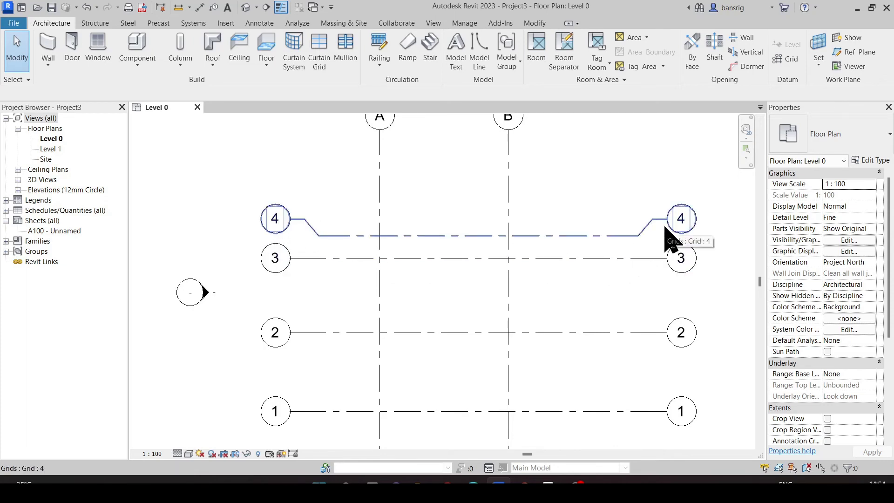
# Inspect grid 4's straight bubbles on the Level 1 plan, then return to Level 0
pyautogui.doubleClick(52, 149)
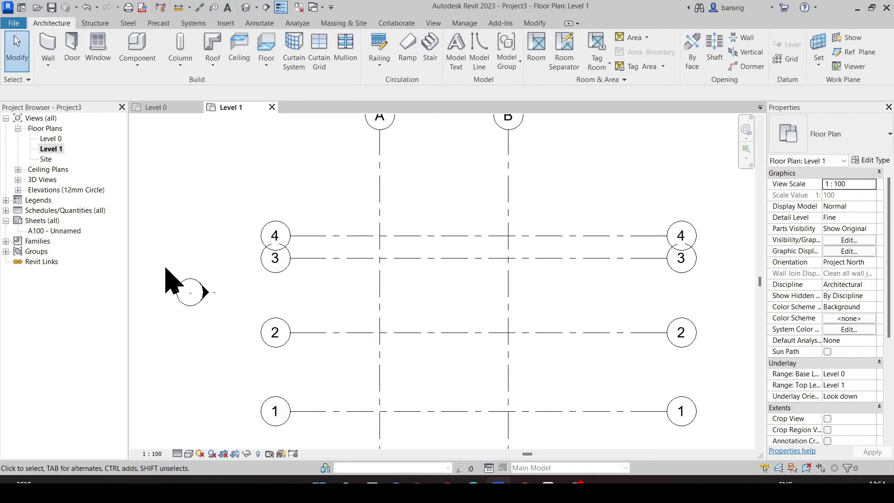
pyautogui.click(317, 238)
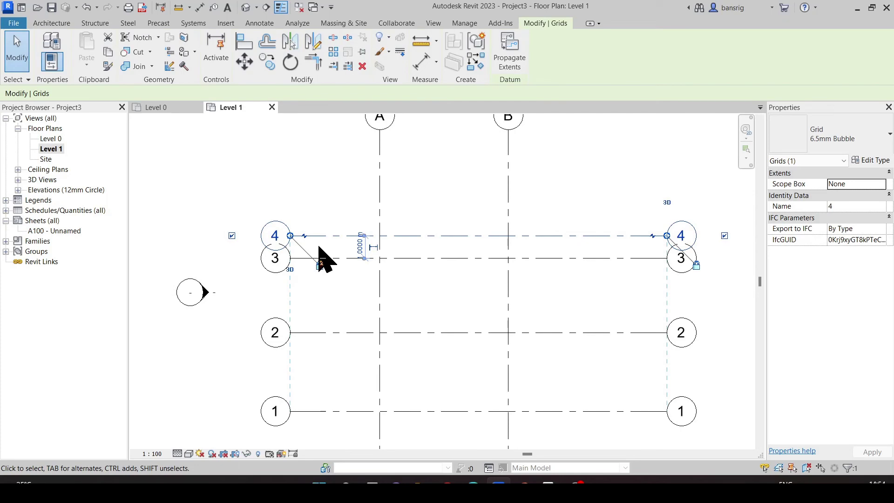
pyautogui.doubleClick(50, 138)
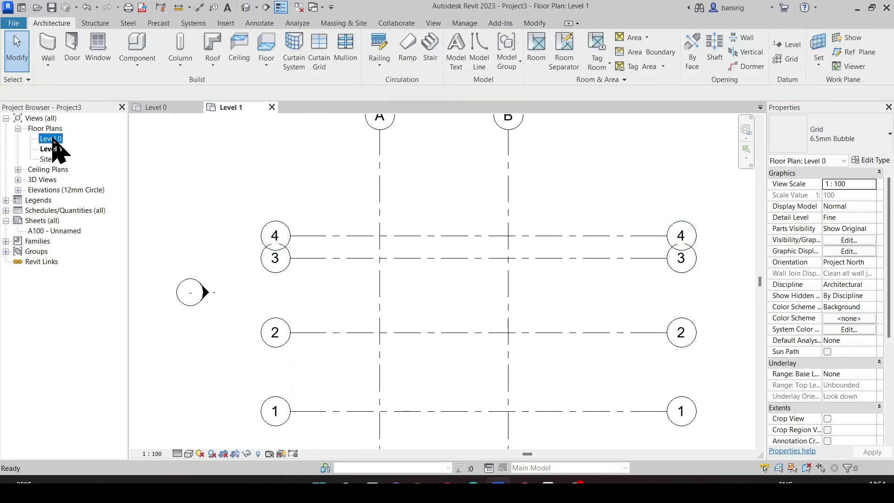
# Propagate grid 4's elbowed extents from Level 0 to Floor Plan: Level 1
pyautogui.click(238, 175)
pyautogui.click(346, 236)
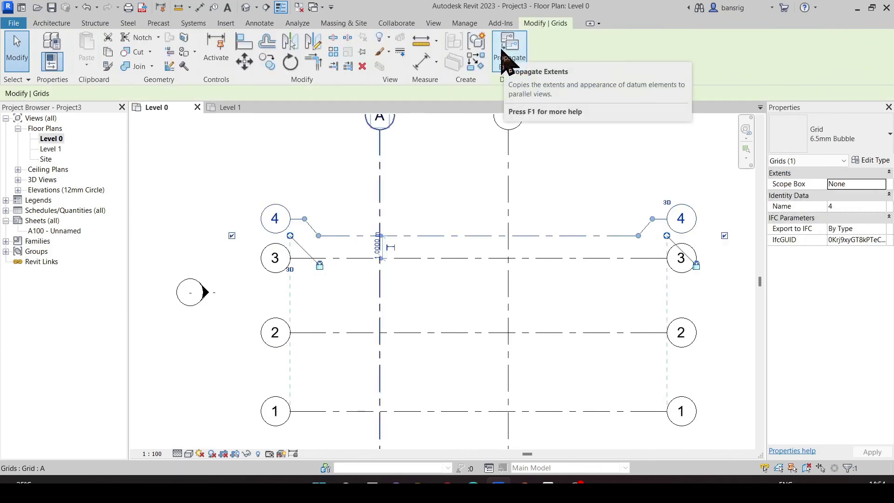
pyautogui.click(509, 44)
pyautogui.click(356, 179)
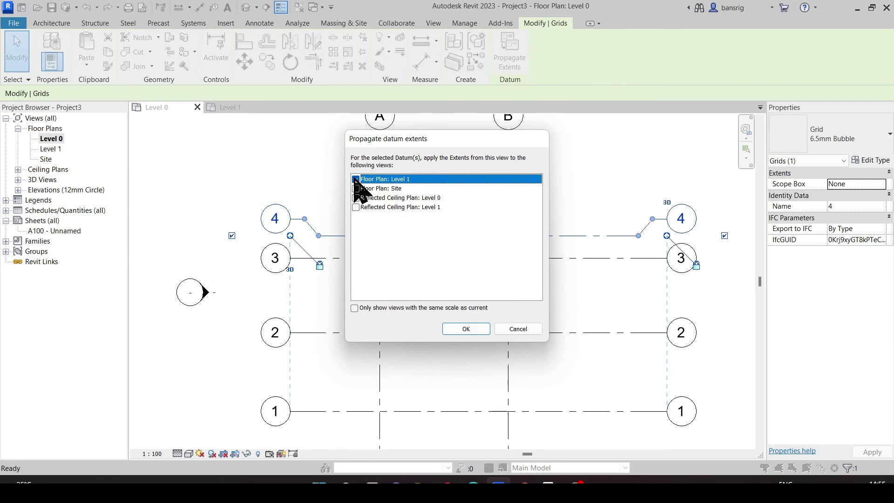
pyautogui.click(356, 179)
pyautogui.click(356, 179)
pyautogui.click(471, 328)
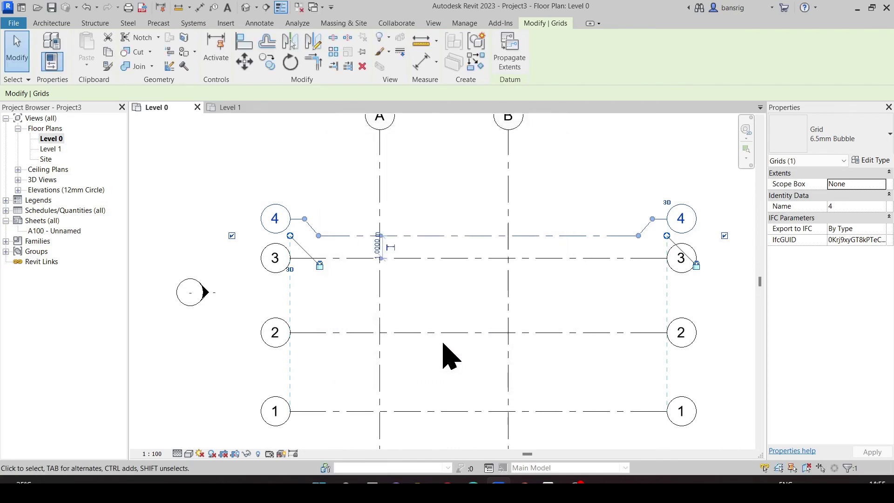
pyautogui.click(165, 172)
pyautogui.doubleClick(51, 148)
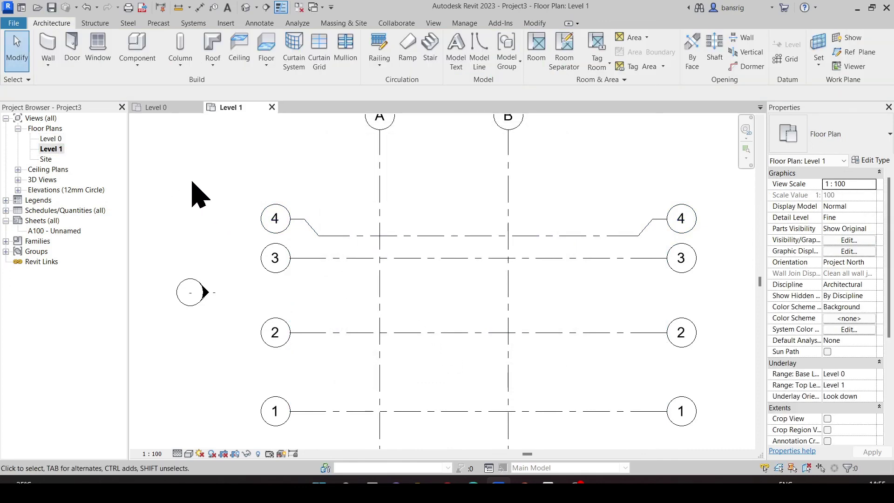
pyautogui.doubleClick(50, 138)
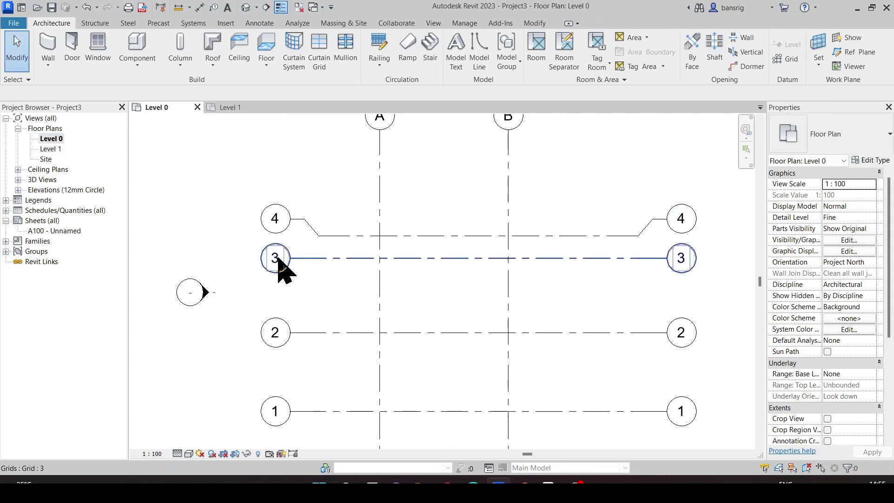